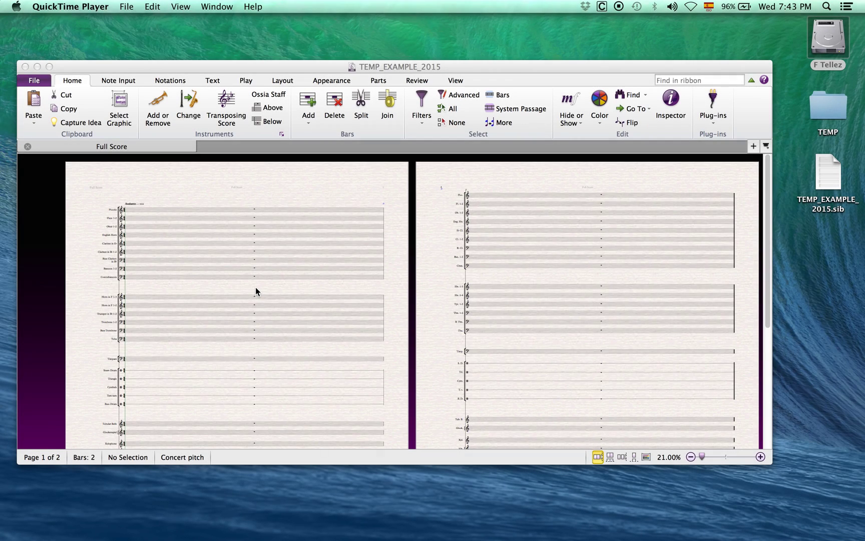
In File > Info, enter Title 'TITLE', Subtitle 'Recording Score v1' and the composer's name
{"action": "left_click", "coordinate": [35, 81]}
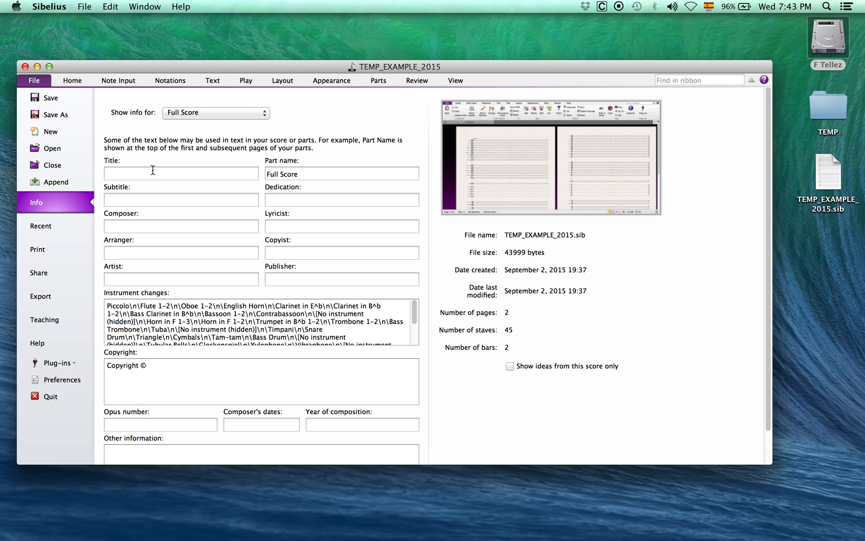
{"action": "left_click", "coordinate": [153, 170]}
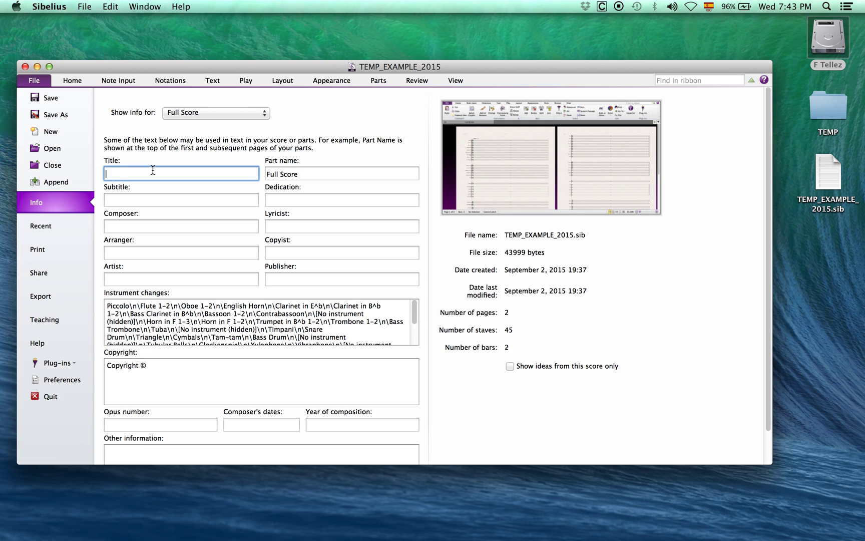
{"action": "type", "text": "TITLE"}
{"action": "key", "text": "Tab"}
{"action": "key", "text": "Tab"}
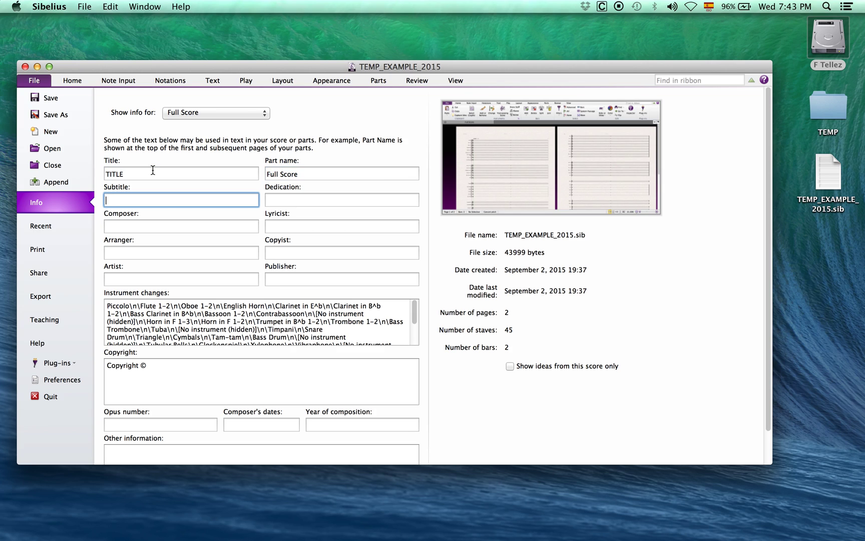
{"action": "type", "text": "Recording Score v1"}
{"action": "key", "text": "Tab"}
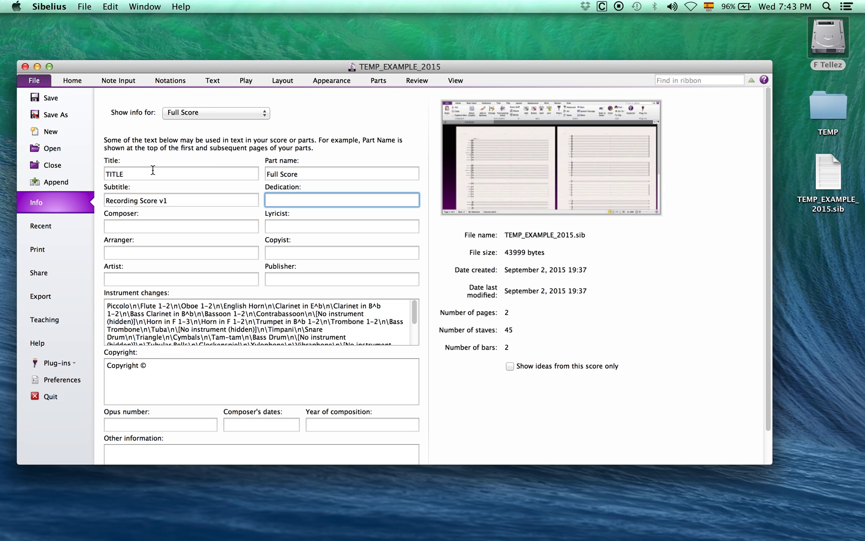
{"action": "key", "text": "Tab"}
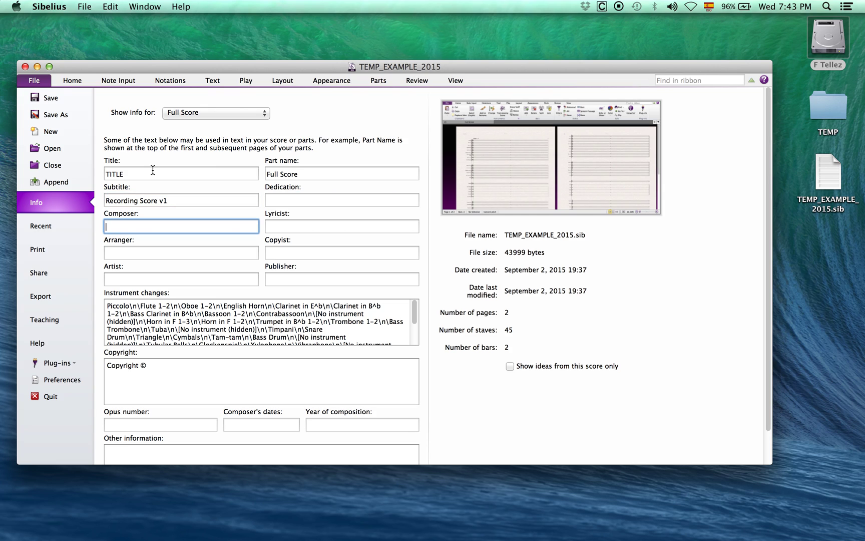
{"action": "type", "text": "Felipe Téllez"}
Back in the score, select Piccolo bar 1 and open the Text Styles gallery to Title
{"action": "left_click", "coordinate": [82, 79]}
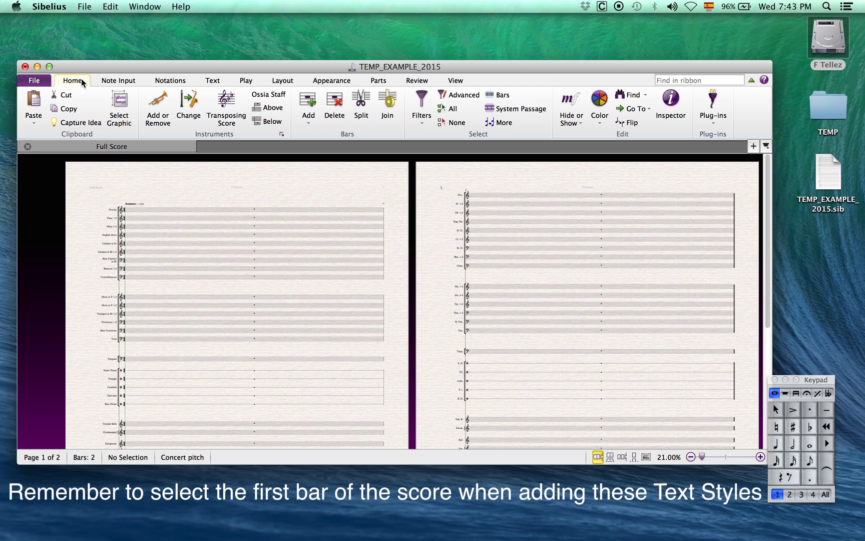
{"action": "left_click", "coordinate": [174, 209]}
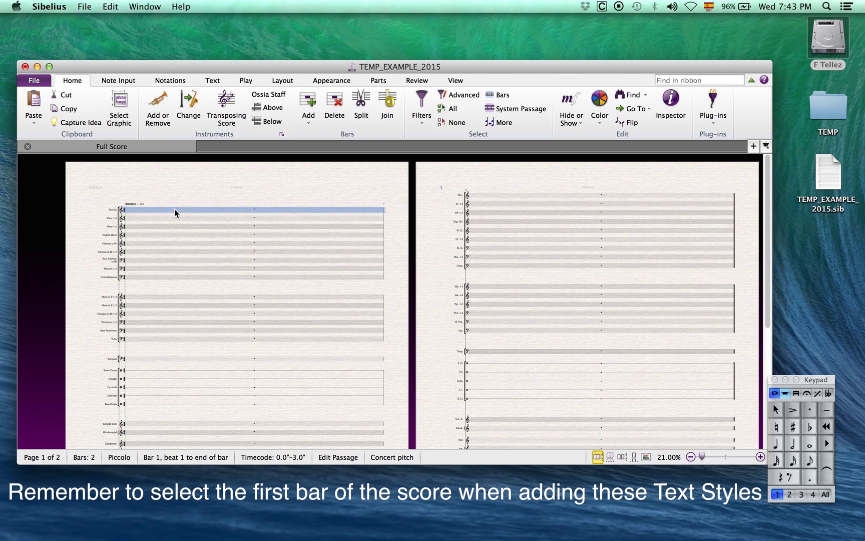
{"action": "left_click", "coordinate": [213, 81]}
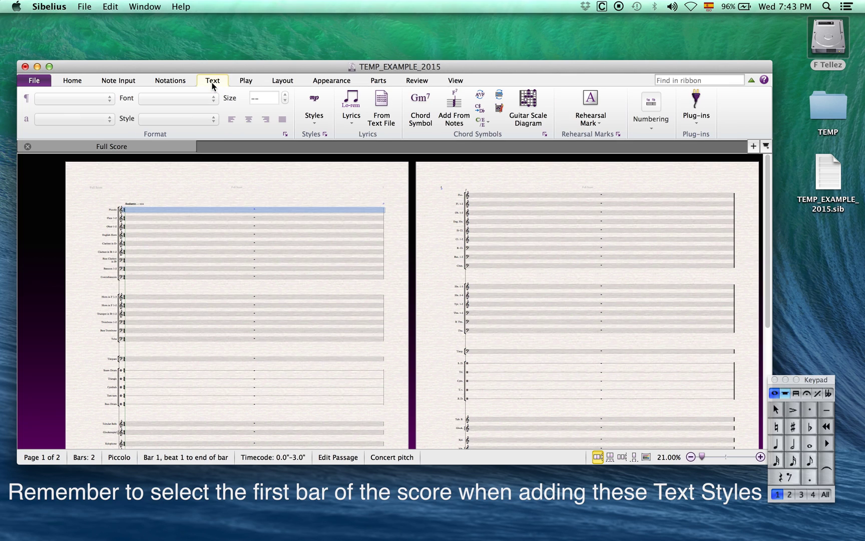
{"action": "left_click", "coordinate": [318, 126]}
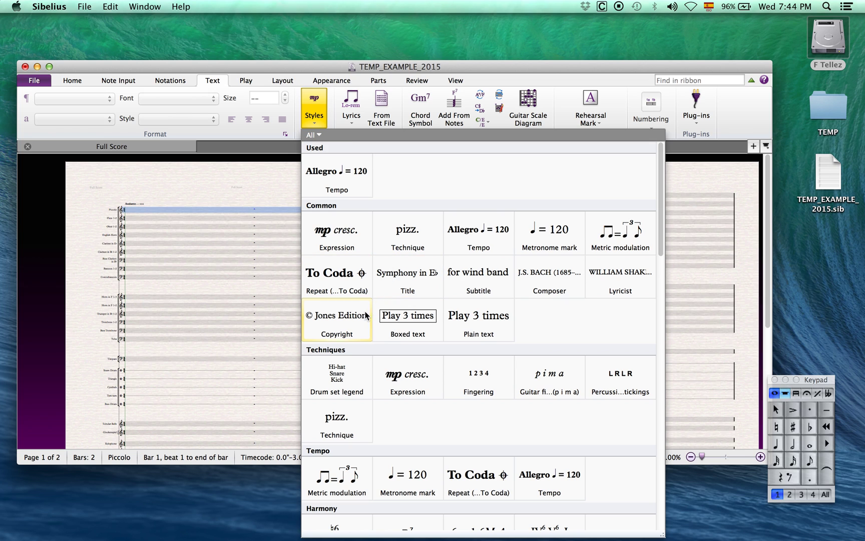
{"action": "scroll", "coordinate": [363, 315], "scroll_direction": "down", "scroll_amount": 2}
{"action": "scroll", "coordinate": [363, 315], "scroll_direction": "down", "scroll_amount": 10}
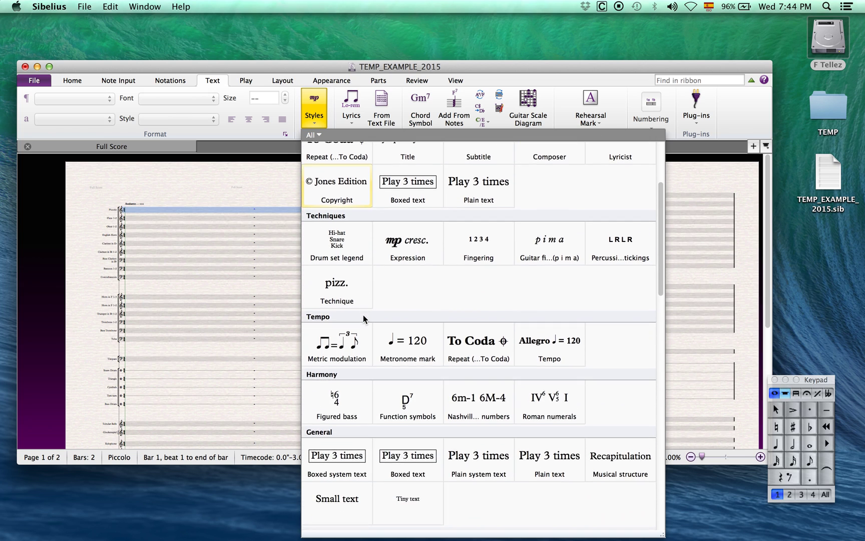
{"action": "scroll", "coordinate": [364, 318], "scroll_direction": "down", "scroll_amount": 4}
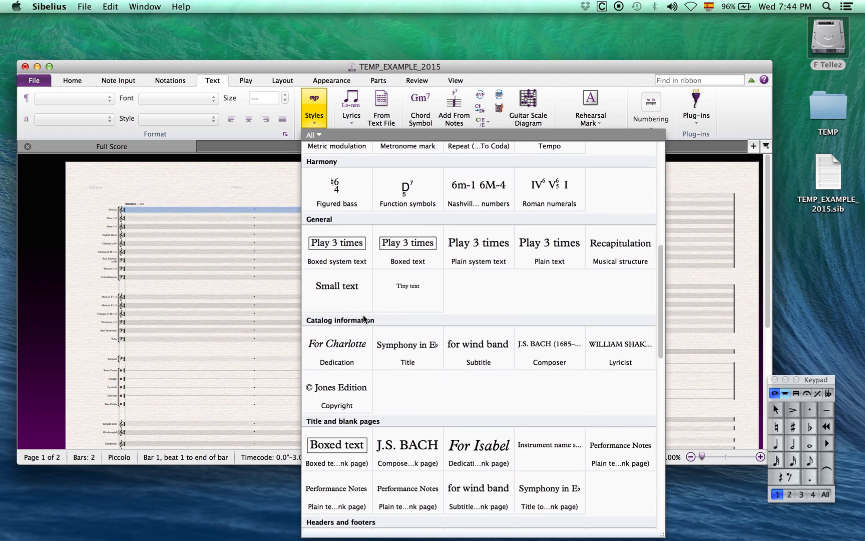
Create a Title text holding the \$TITLE\ wildcard copied from TextEdit, so page 1 shows 'TITLE'
{"action": "left_click", "coordinate": [382, 314]}
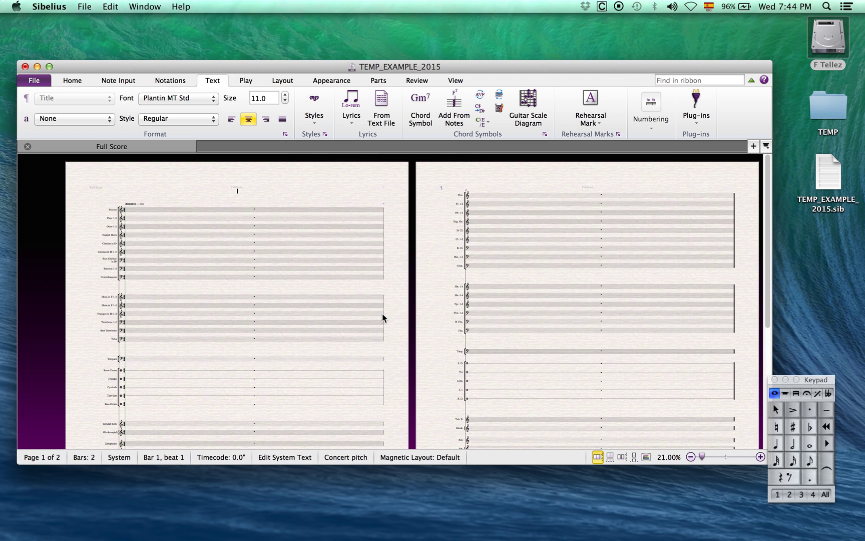
{"action": "key", "text": "super+Tab"}
{"action": "key", "text": "super+Tab"}
{"action": "key", "text": "super+Tab"}
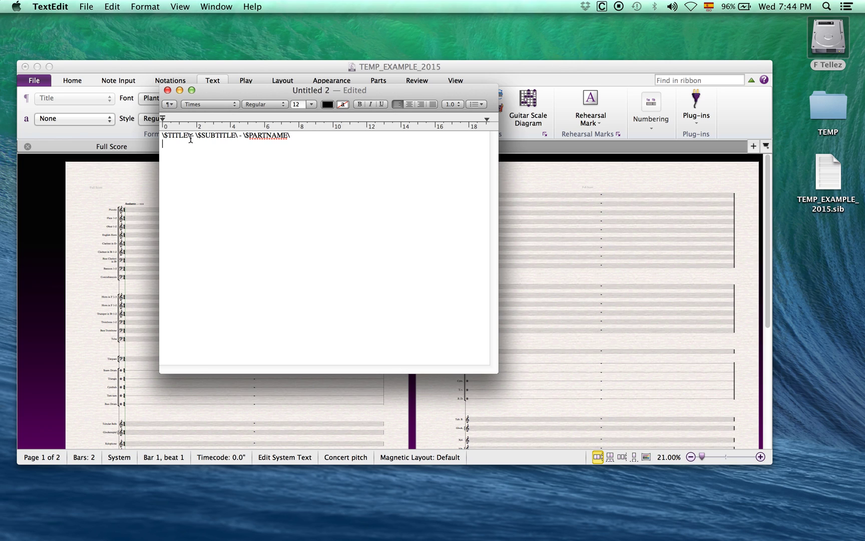
{"action": "left_click_drag", "start_coordinate": [191, 139], "coordinate": [134, 135]}
{"action": "key", "text": "super+c"}
{"action": "key", "text": "super+Tab"}
{"action": "key", "text": "super+v"}
{"action": "key", "text": "Escape"}
{"action": "key", "text": "Escape"}
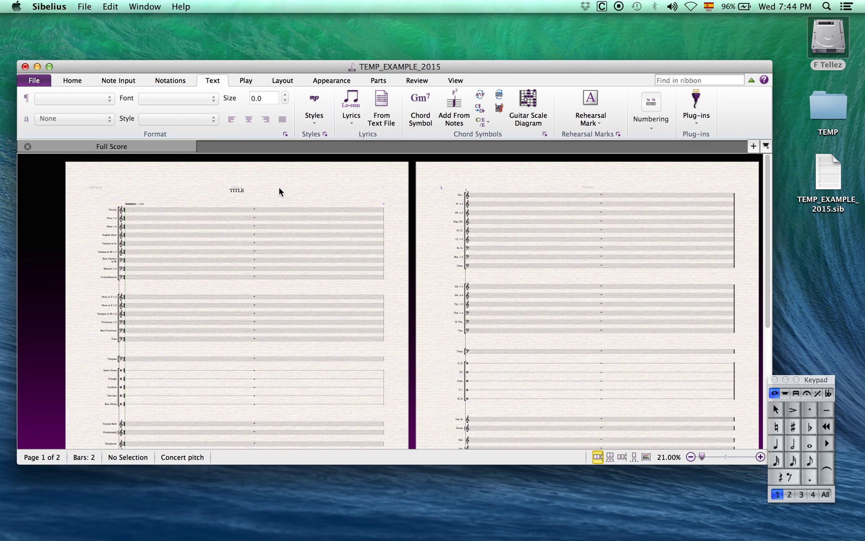
{"action": "scroll", "coordinate": [241, 199], "scroll_direction": "up", "scroll_amount": 5}
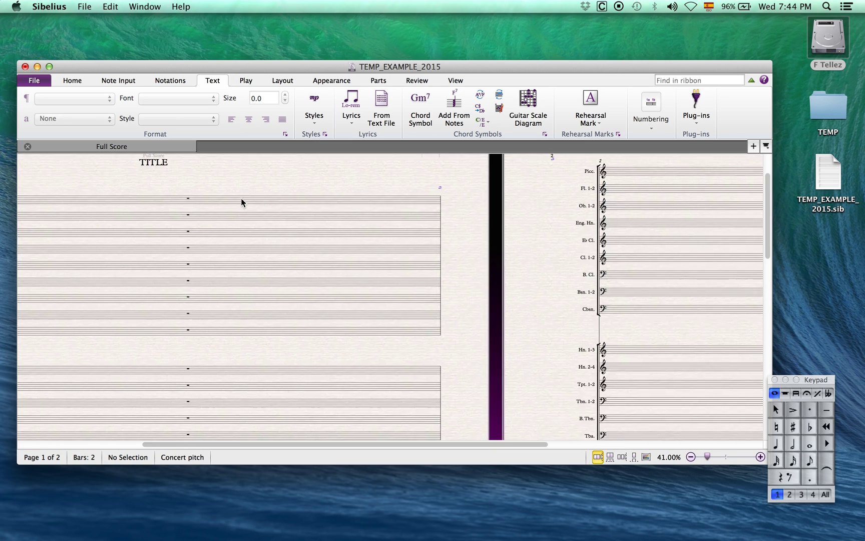
{"action": "scroll", "coordinate": [241, 198], "scroll_direction": "up", "scroll_amount": 2}
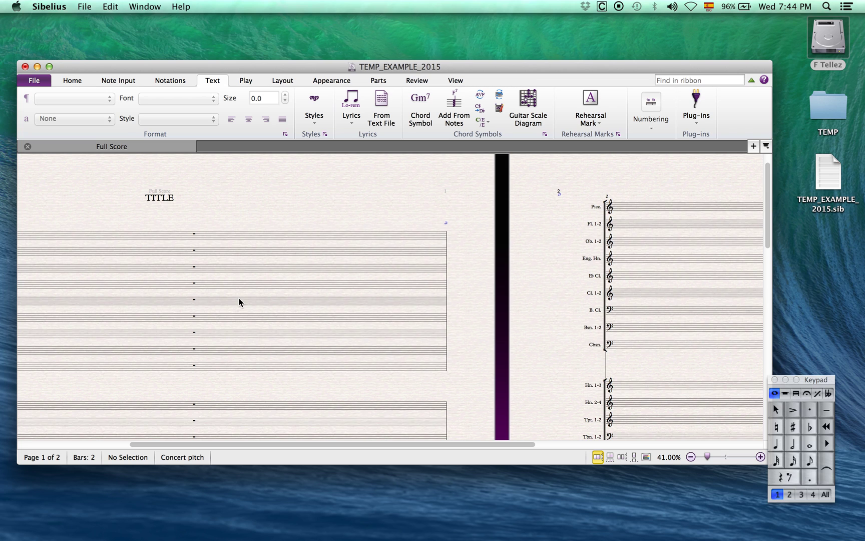
{"action": "scroll", "coordinate": [239, 298], "scroll_direction": "down", "scroll_amount": 2}
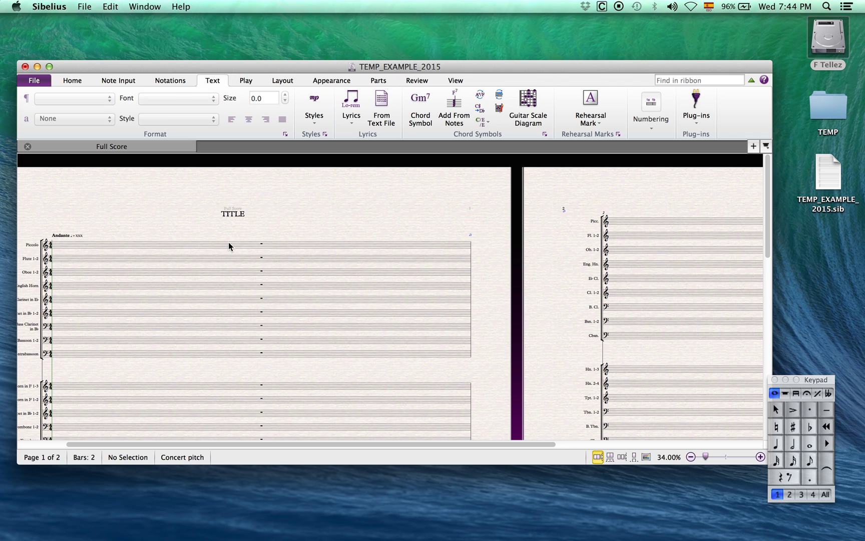
Add a Subtitle text on Piccolo bar 1 with the \$SUBTITLE\ wildcard, showing 'Recording Score v1'
{"action": "left_click", "coordinate": [228, 243]}
{"action": "left_click", "coordinate": [315, 124]}
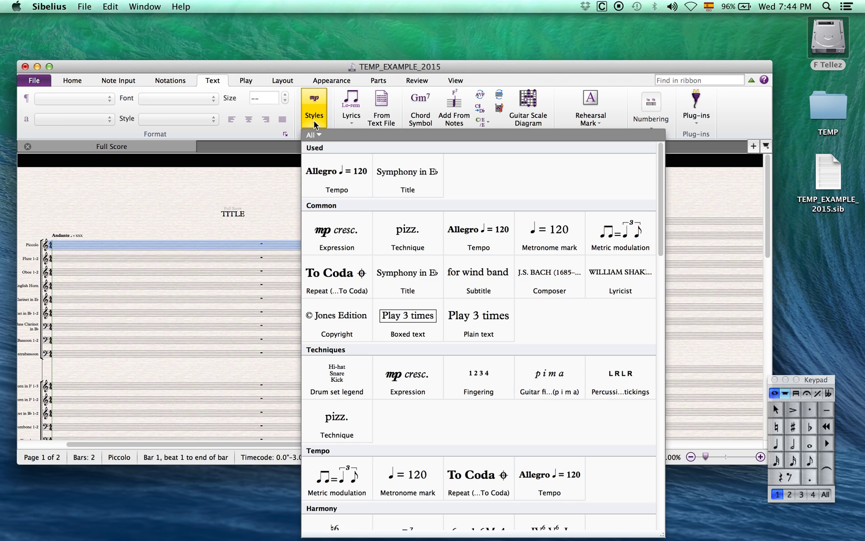
{"action": "scroll", "coordinate": [451, 318], "scroll_direction": "down", "scroll_amount": 5}
{"action": "scroll", "coordinate": [451, 318], "scroll_direction": "down", "scroll_amount": 4}
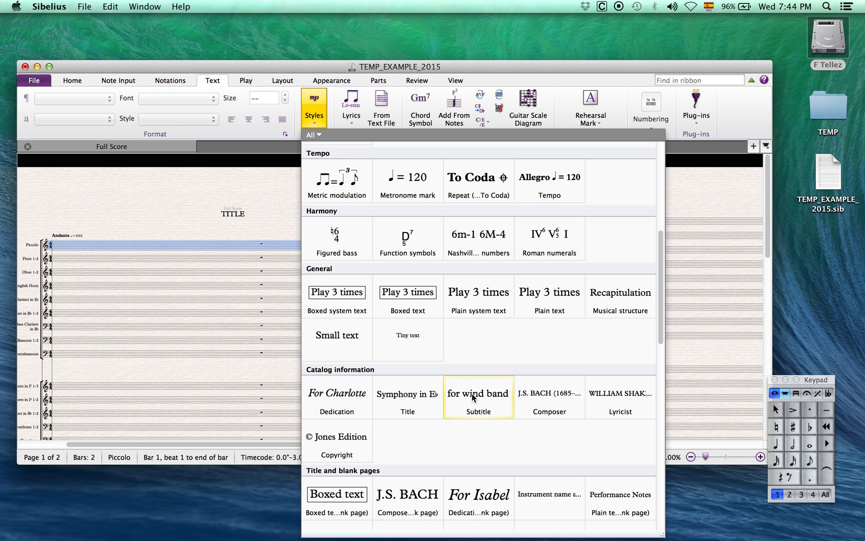
{"action": "left_click", "coordinate": [473, 394]}
{"action": "key", "text": "super+Tab"}
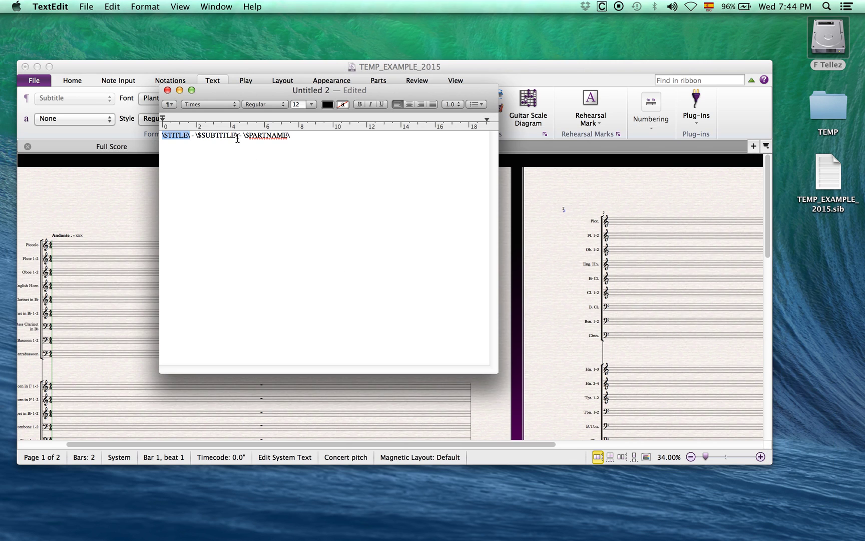
{"action": "left_click_drag", "start_coordinate": [237, 138], "coordinate": [196, 138]}
{"action": "key", "text": "super+Tab"}
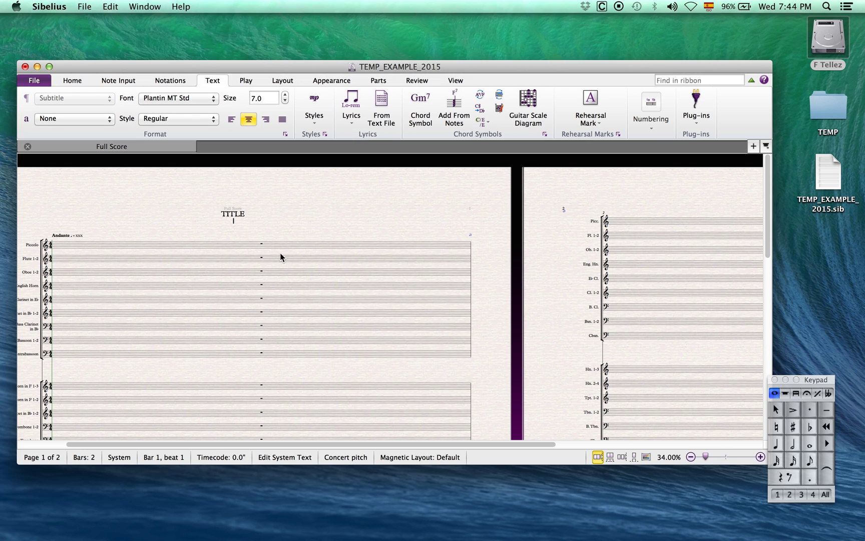
{"action": "key", "text": "super+v"}
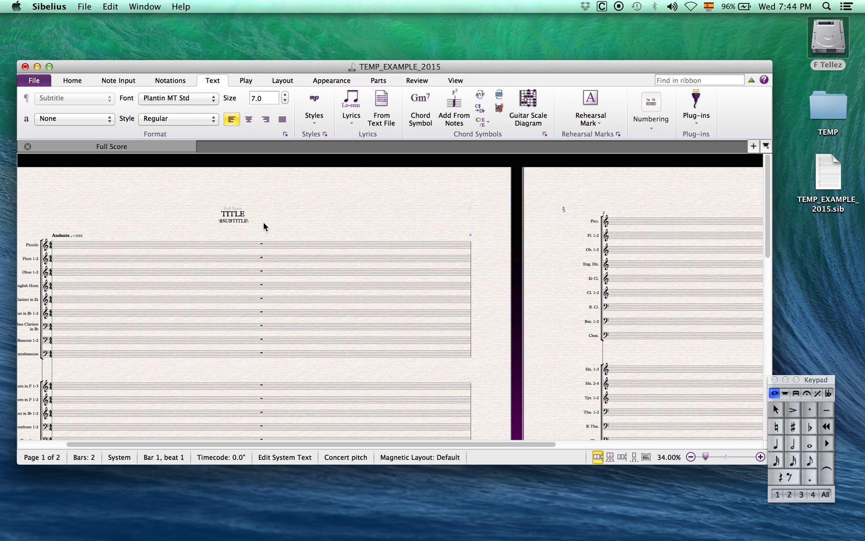
{"action": "left_click", "coordinate": [263, 224]}
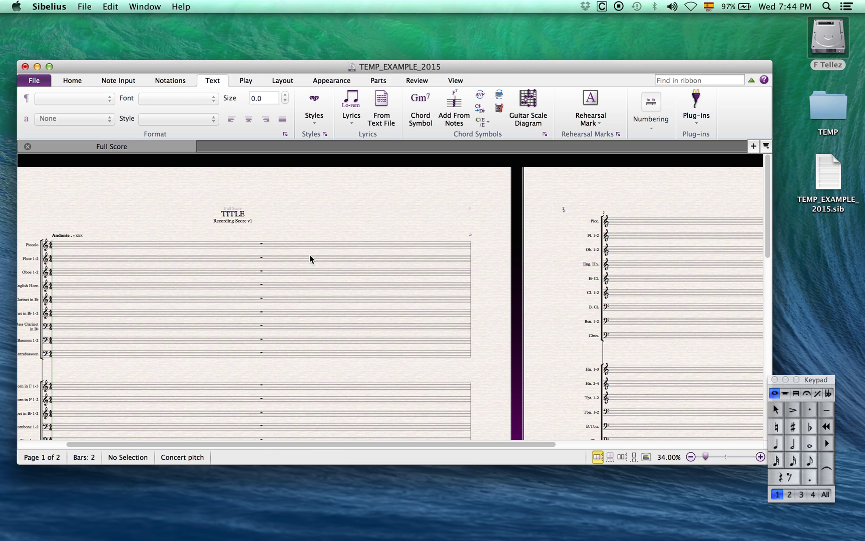
Start a Composer text at page 1's top right and paste the copied wildcard into it
{"action": "left_click", "coordinate": [309, 244]}
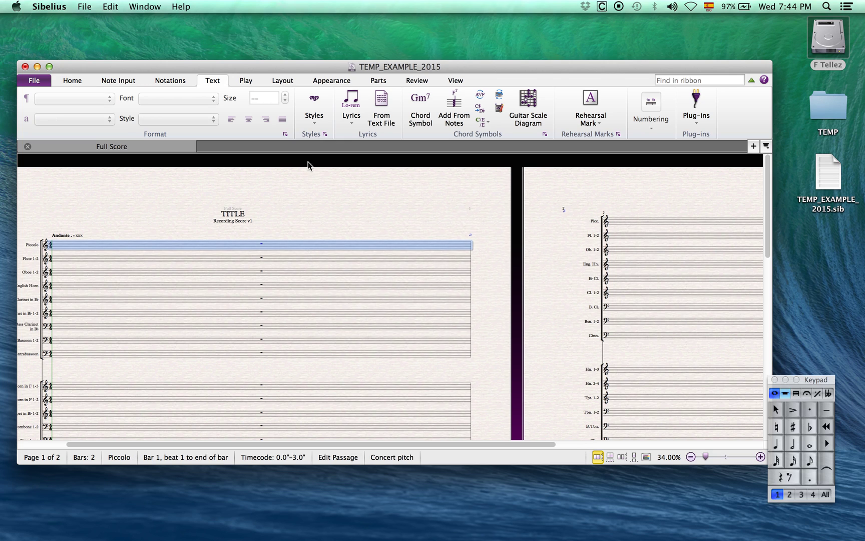
{"action": "left_click", "coordinate": [314, 128]}
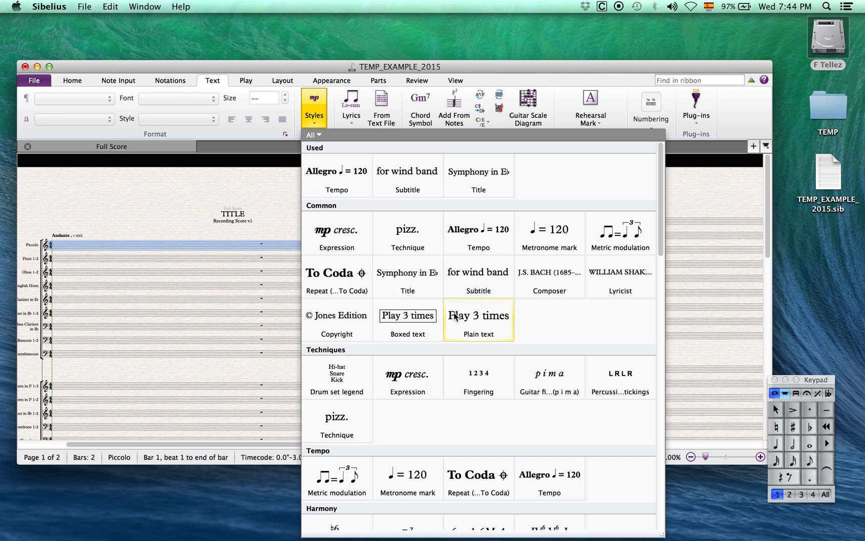
{"action": "left_click", "coordinate": [534, 279]}
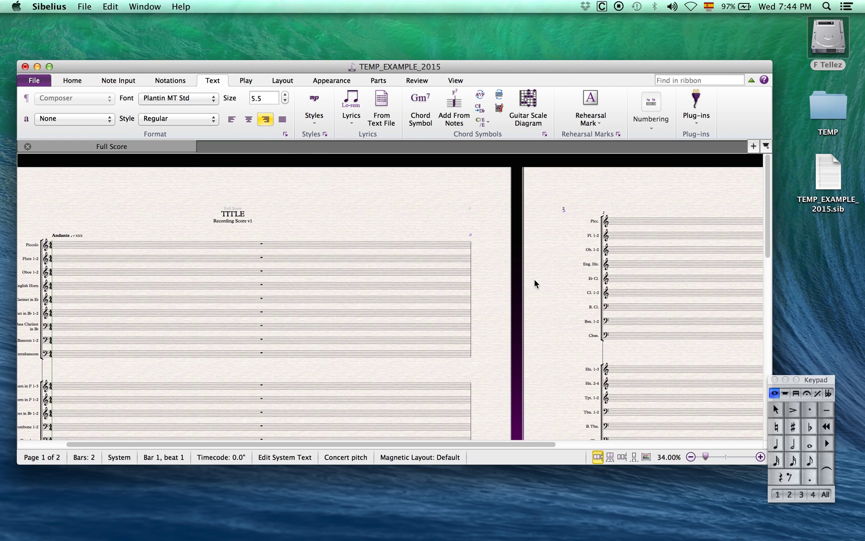
{"action": "key", "text": "super+Tab"}
{"action": "key", "text": "super+c"}
{"action": "key", "text": "super+Tab"}
{"action": "key", "text": "super+v"}
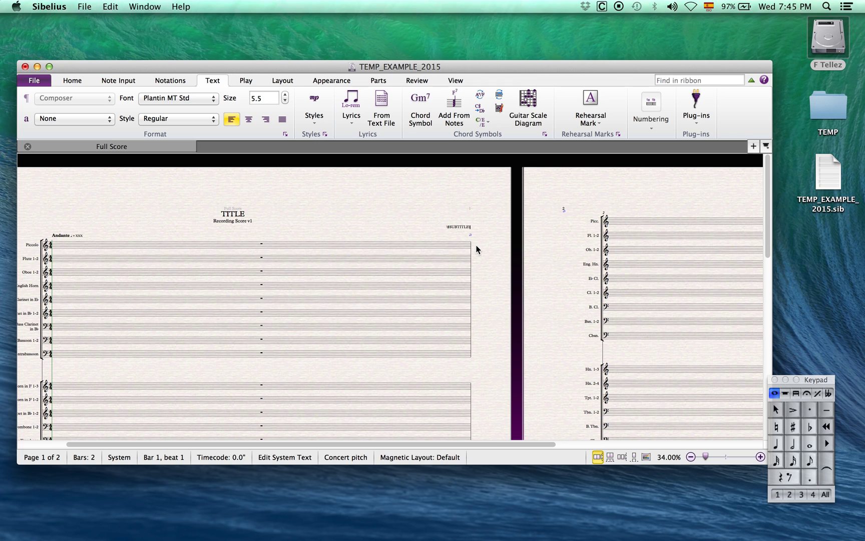
Edit the pasted wildcard to \$Composer\ so the composer's name shows, then reselect Piccolo bar 1
{"action": "key", "text": "shift+Left"}
{"action": "key", "text": "shift+Left"}
{"action": "key", "text": "shift+Left"}
{"action": "key", "text": "shift+Left"}
{"action": "key", "text": "shift+Left"}
{"action": "key", "text": "shift+Left"}
{"action": "key", "text": "shift+Left"}
{"action": "type", "text": "omposer"}
{"action": "key", "text": "Escape"}
{"action": "key", "text": "Escape"}
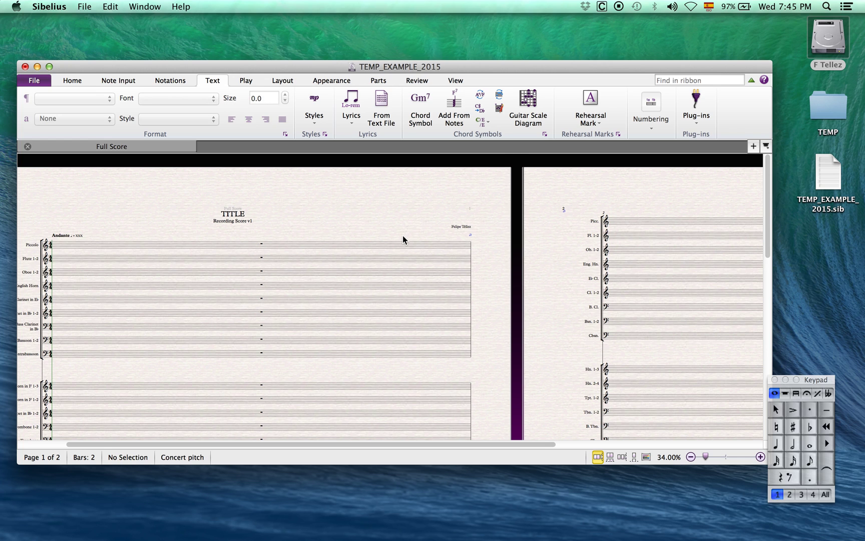
{"action": "scroll", "coordinate": [403, 240], "scroll_direction": "up", "scroll_amount": 2}
{"action": "scroll", "coordinate": [404, 240], "scroll_direction": "left", "scroll_amount": 2}
{"action": "scroll", "coordinate": [404, 239], "scroll_direction": "up", "scroll_amount": 1}
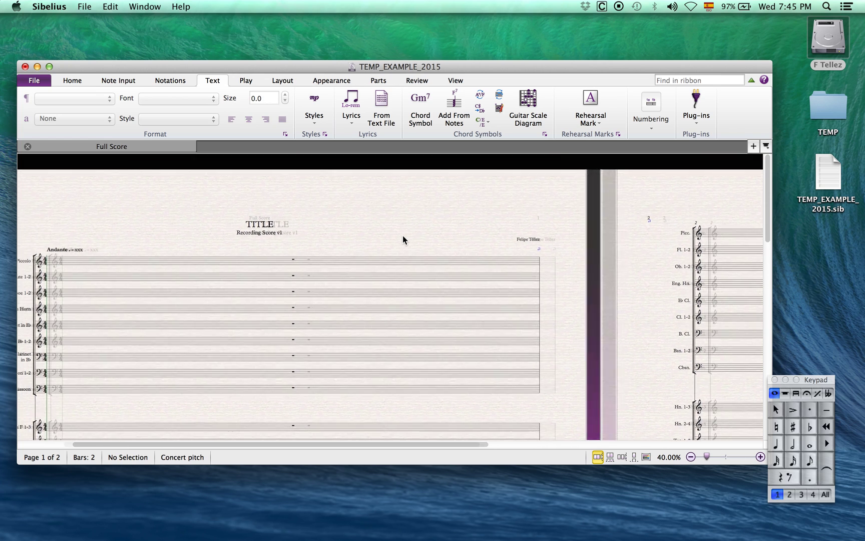
{"action": "left_click", "coordinate": [340, 261]}
Add a Header (after first page) text reading \$TITLE\ - \$SUBTITLE\ - \$PARTNAME\ via the ribbon search
{"action": "left_click", "coordinate": [319, 123]}
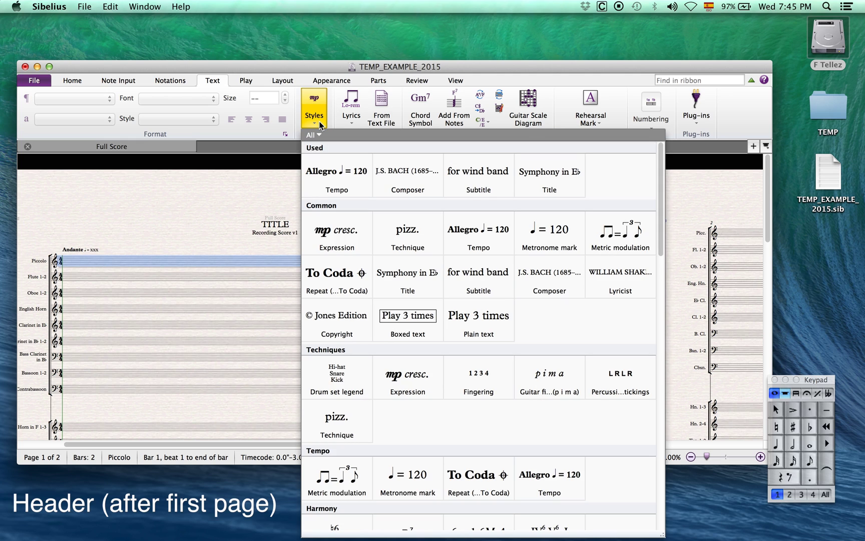
{"action": "left_click", "coordinate": [319, 123]}
{"action": "left_click", "coordinate": [704, 79]}
{"action": "type", "text": "header"}
{"action": "key", "text": "Down"}
{"action": "key", "text": "Down"}
{"action": "key", "text": "Return"}
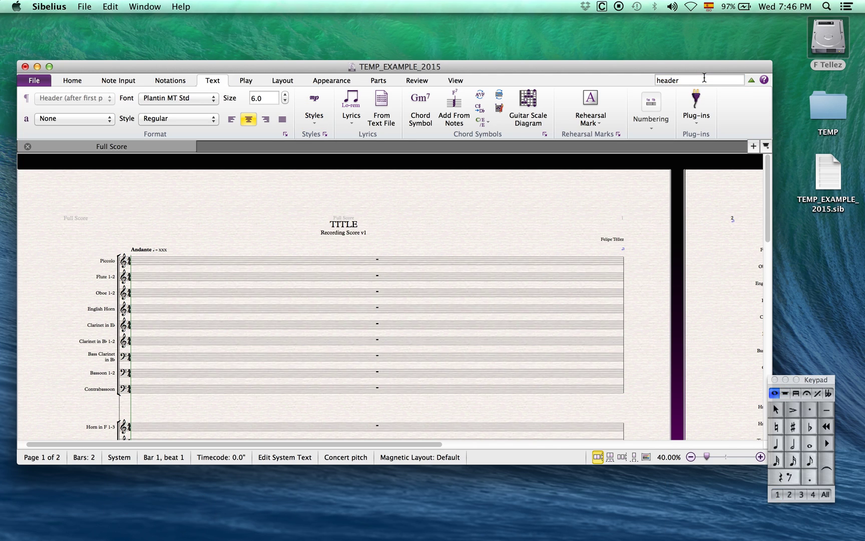
{"action": "key", "text": "super+v"}
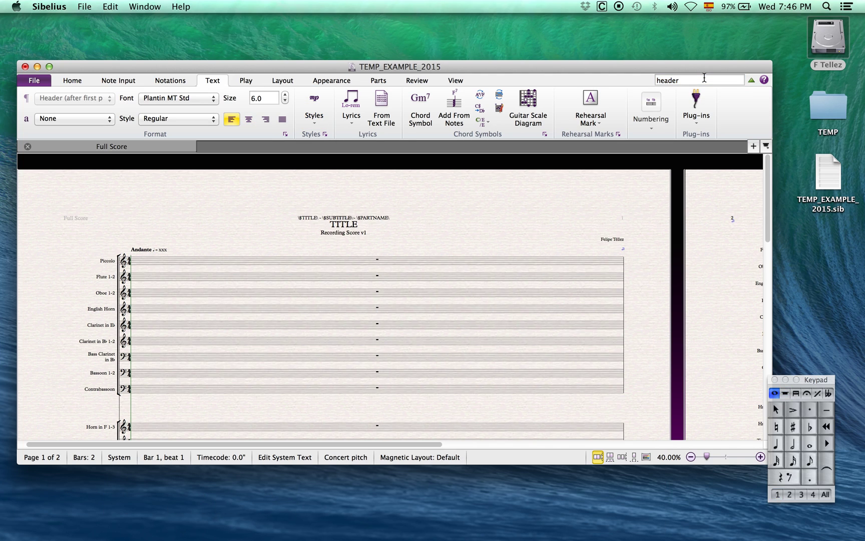
{"action": "left_click", "coordinate": [481, 224]}
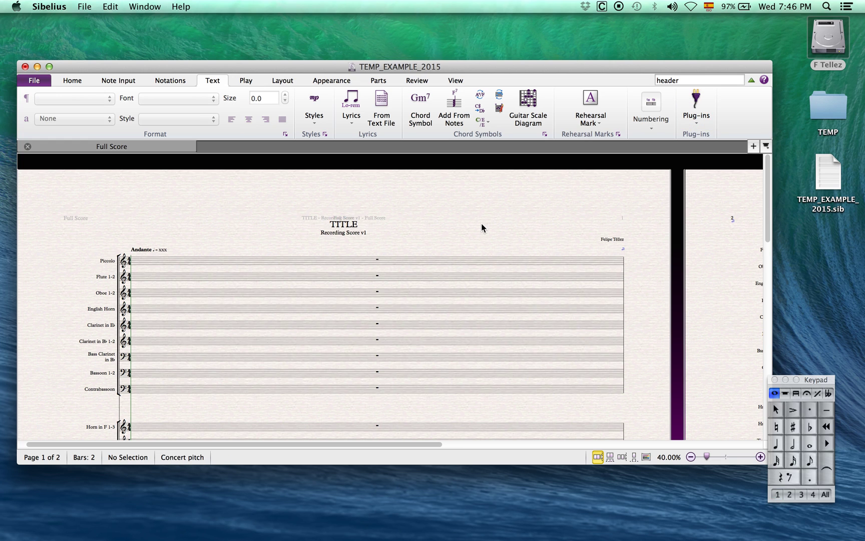
{"action": "scroll", "coordinate": [481, 223], "scroll_direction": "right", "scroll_amount": 10}
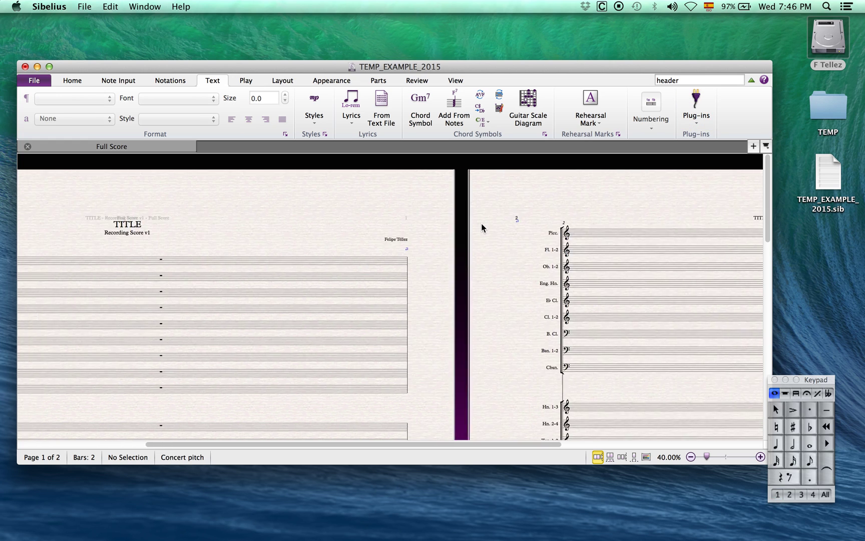
{"action": "scroll", "coordinate": [481, 223], "scroll_direction": "right", "scroll_amount": 5}
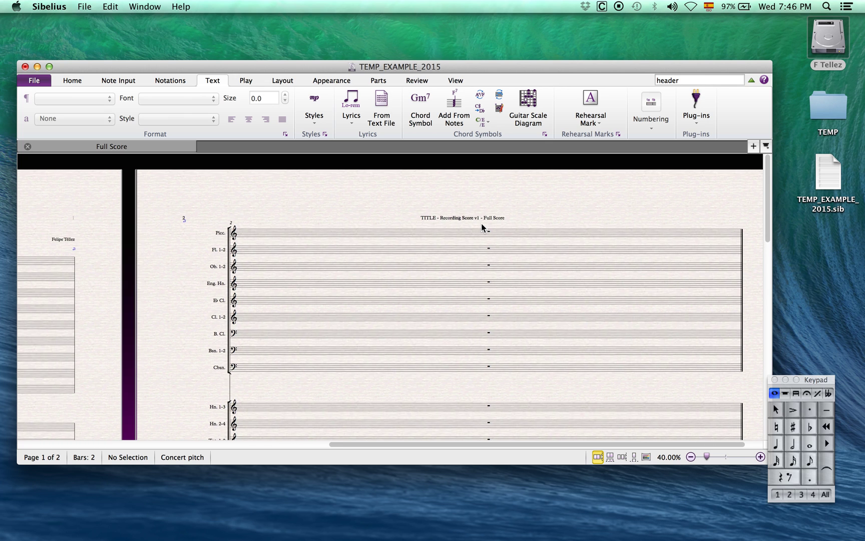
{"action": "scroll", "coordinate": [481, 223], "scroll_direction": "left", "scroll_amount": 10}
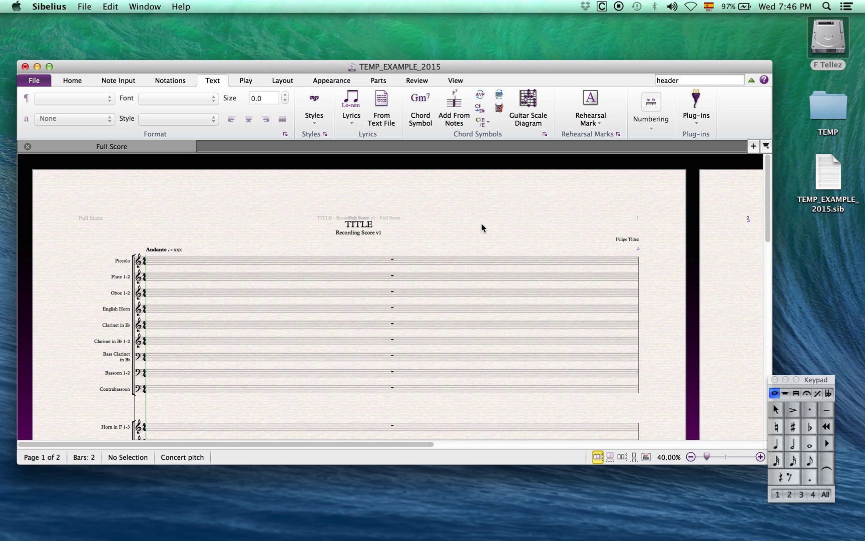
{"action": "left_click", "coordinate": [72, 80]}
{"action": "left_click", "coordinate": [33, 80]}
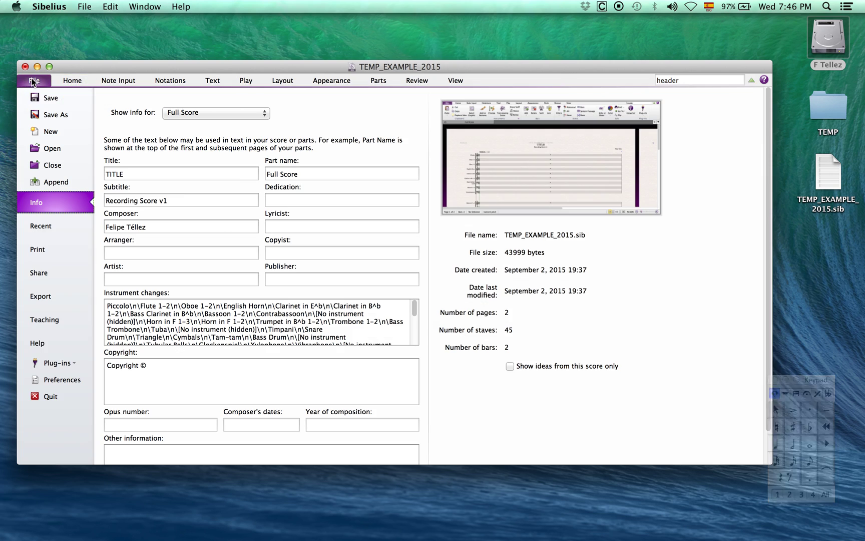
{"action": "double_click", "coordinate": [120, 174]}
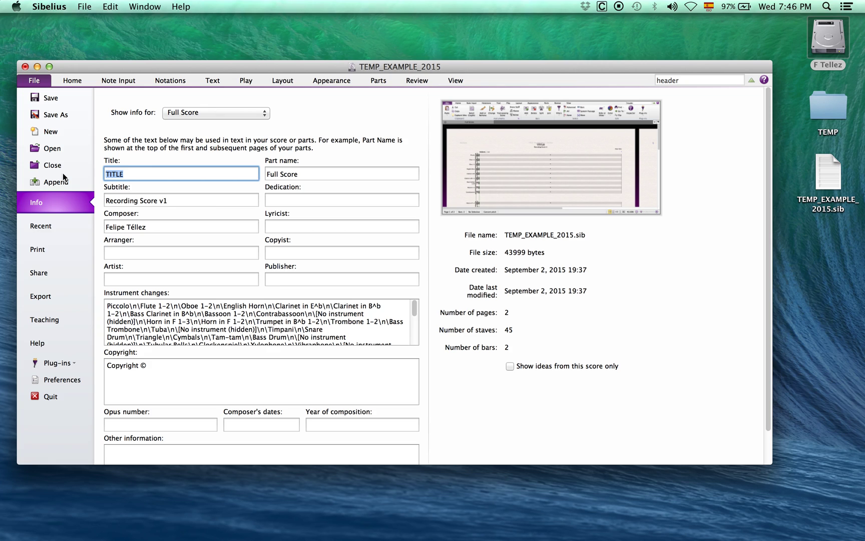
{"action": "type", "text": "Overture"}
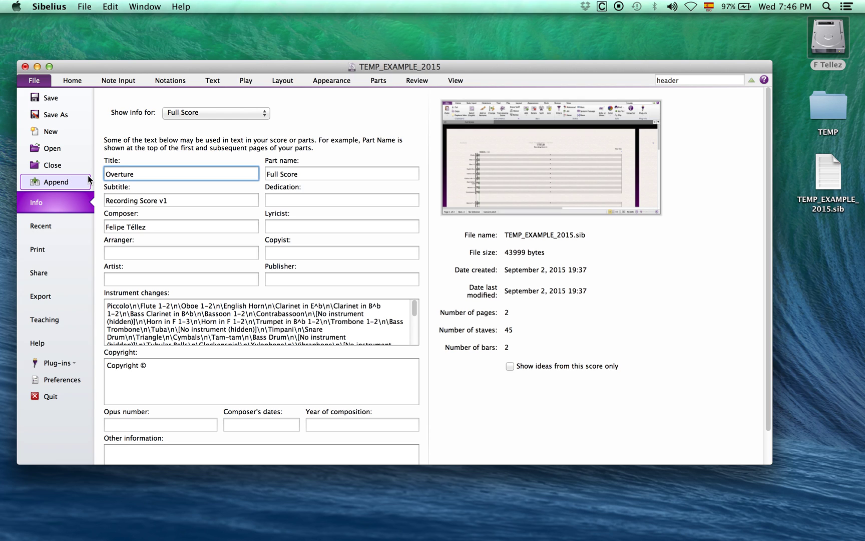
{"action": "triple_click", "coordinate": [147, 223]}
{"action": "type", "text": "Pepito"}
{"action": "left_click", "coordinate": [66, 81]}
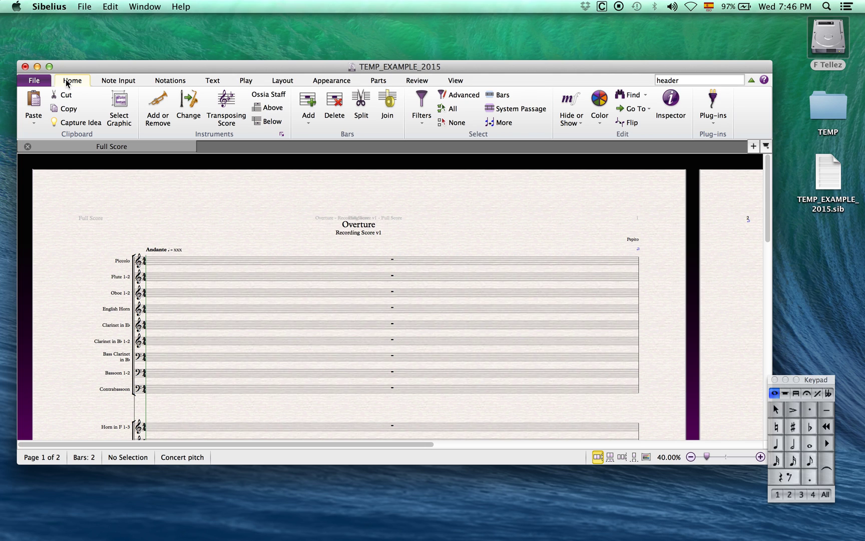
{"action": "left_click", "coordinate": [44, 79]}
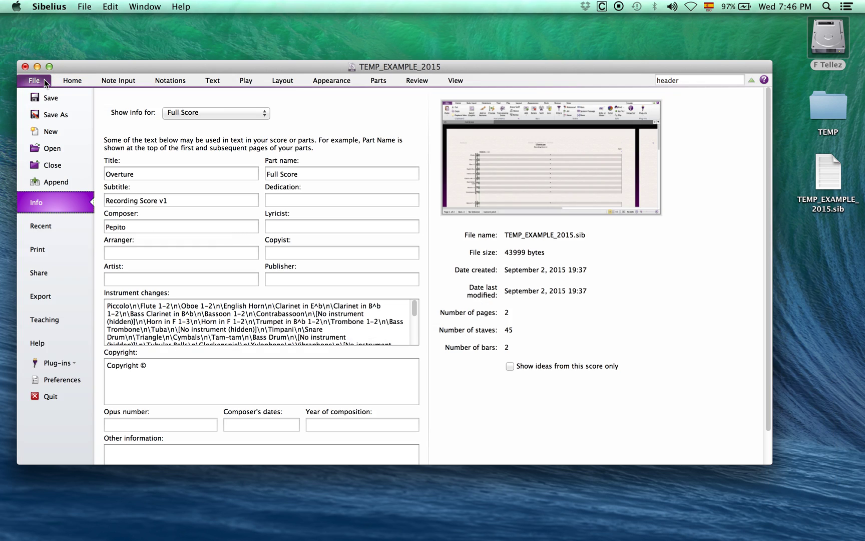
{"action": "left_click", "coordinate": [147, 173]}
{"action": "double_click", "coordinate": [147, 227]}
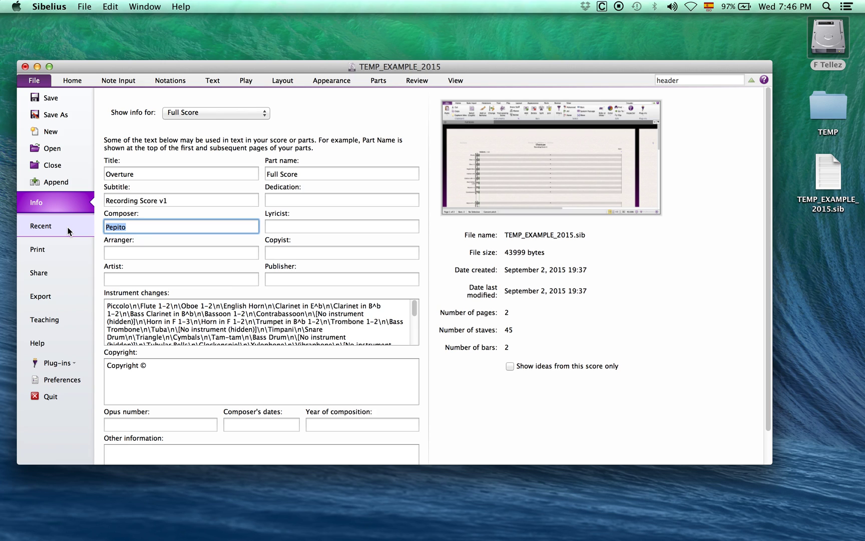
{"action": "type", "text": "Juan"}
{"action": "left_click", "coordinate": [68, 85]}
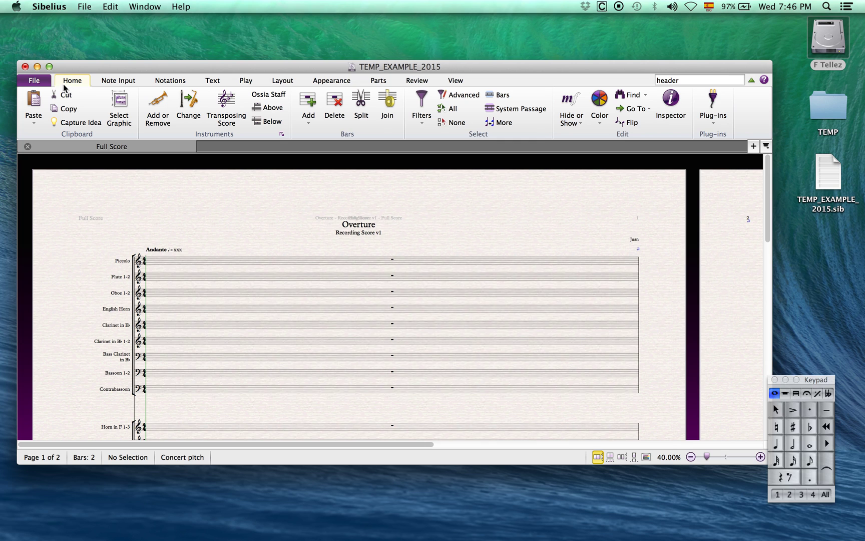
{"action": "left_click", "coordinate": [36, 81]}
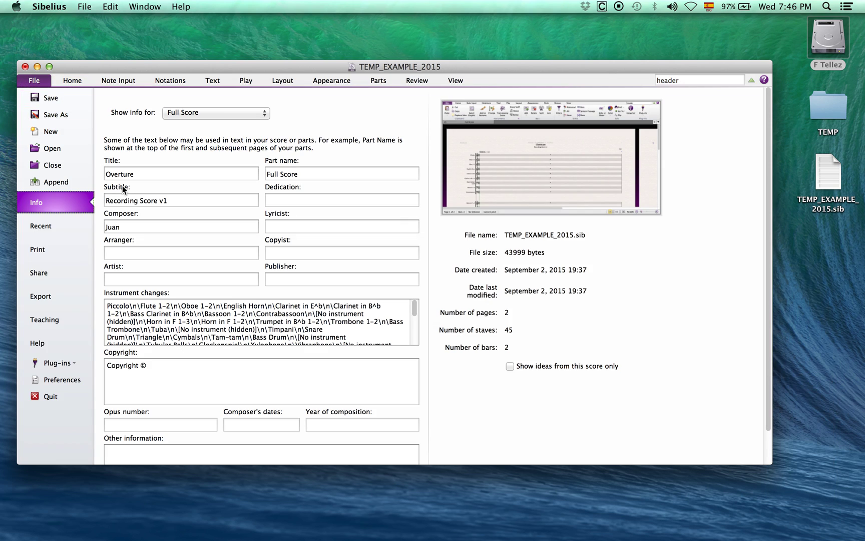
{"action": "double_click", "coordinate": [129, 229]}
{"action": "type", "text": "Felipe Téllez"}
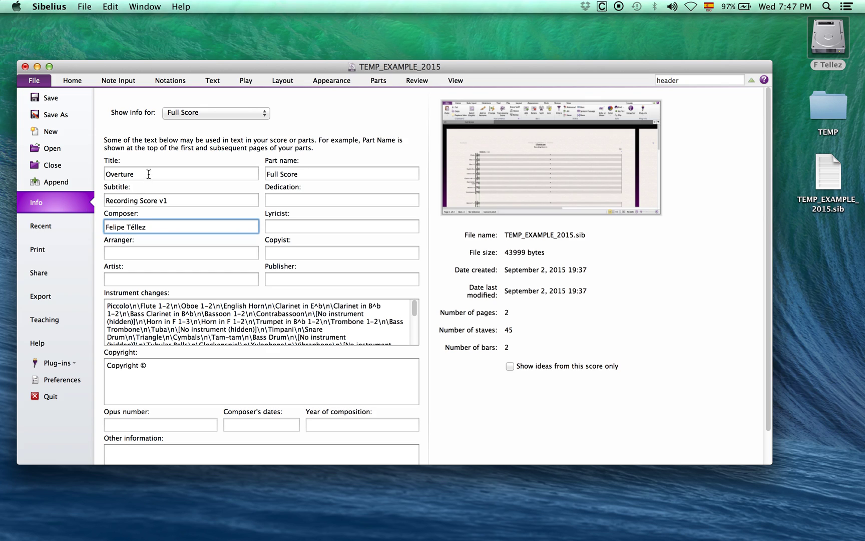
{"action": "key", "text": "super+a"}
{"action": "type", "text": "TIT"}
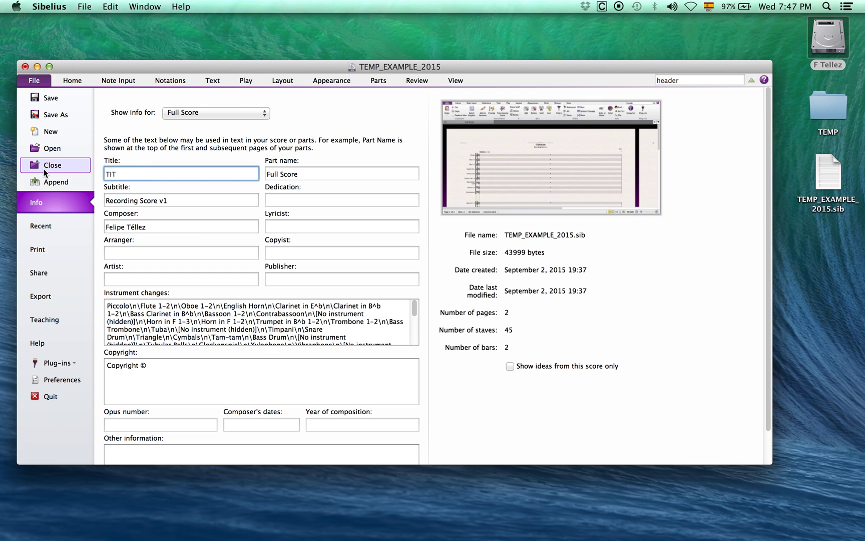
{"action": "type", "text": "LE"}
{"action": "left_click", "coordinate": [68, 82]}
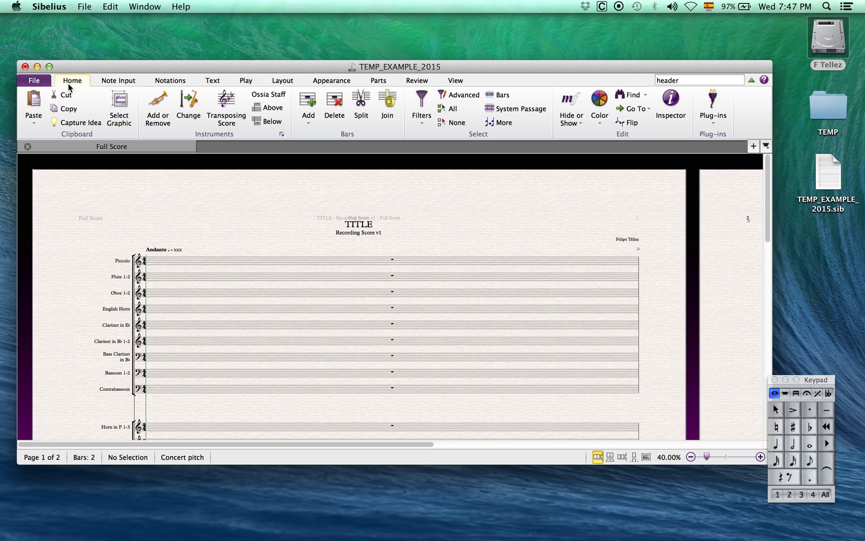
{"action": "scroll", "coordinate": [228, 222], "scroll_direction": "down", "scroll_amount": 2}
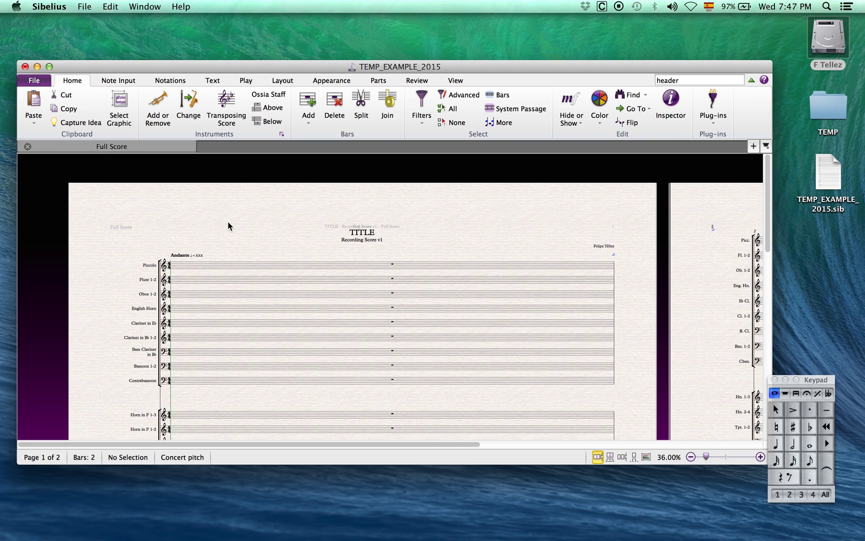
{"action": "scroll", "coordinate": [228, 222], "scroll_direction": "down", "scroll_amount": 1}
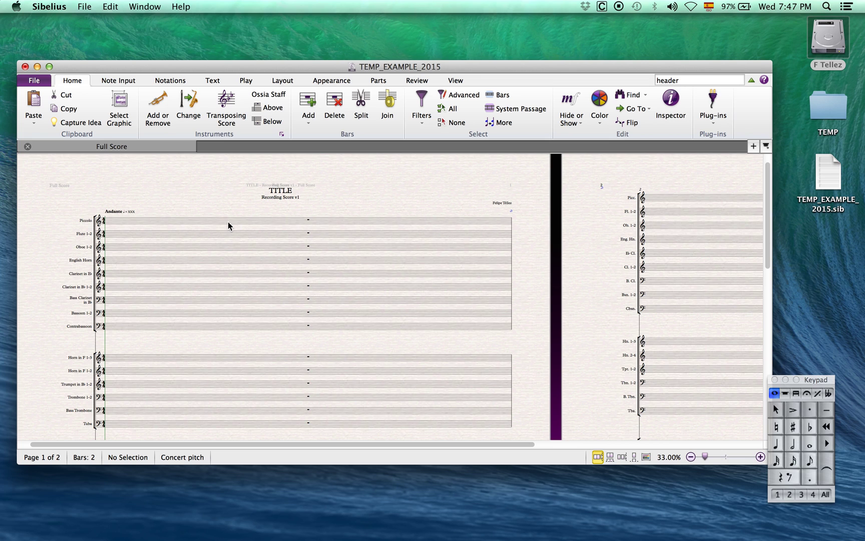
In Document Setup, turn off After first page margins and set staff margins to 10 top, 3.5 bottom
{"action": "key", "text": "super+d"}
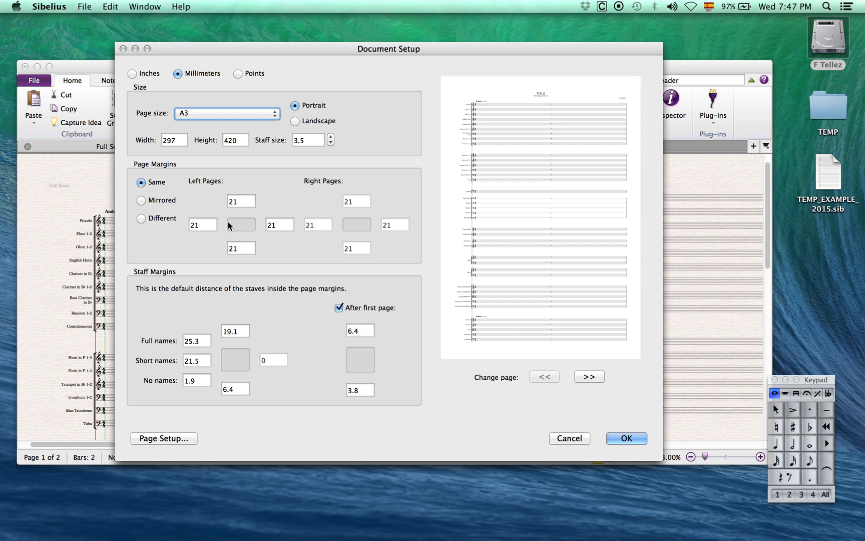
{"action": "left_click", "coordinate": [339, 307]}
{"action": "double_click", "coordinate": [239, 328]}
{"action": "type", "text": "10"}
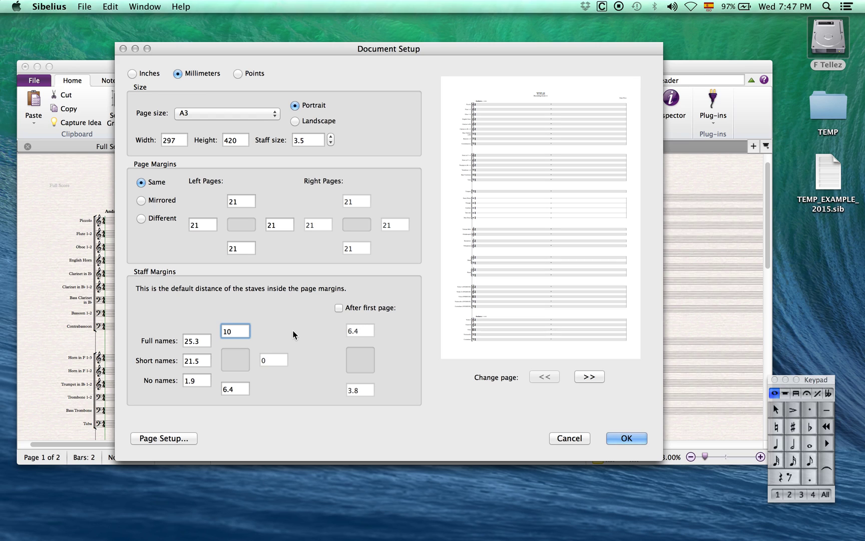
{"action": "double_click", "coordinate": [234, 389]}
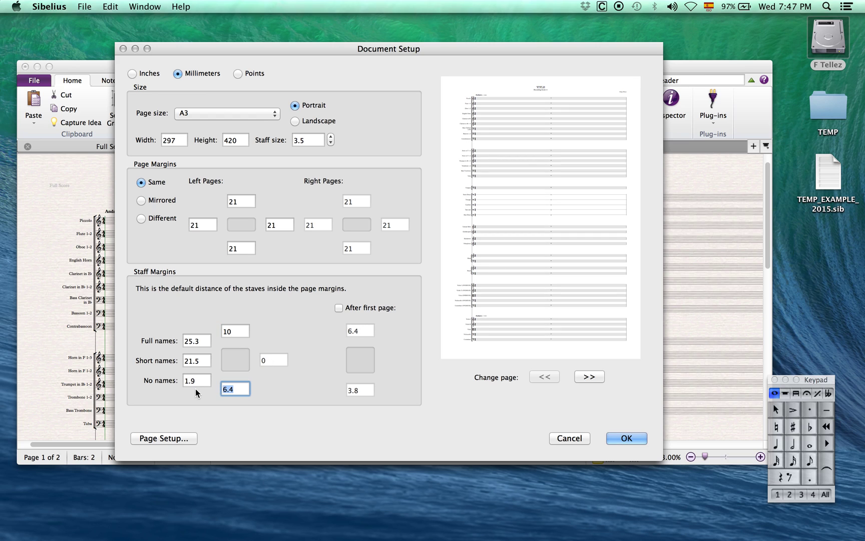
{"action": "type", "text": "3.5"}
{"action": "key", "text": "Return"}
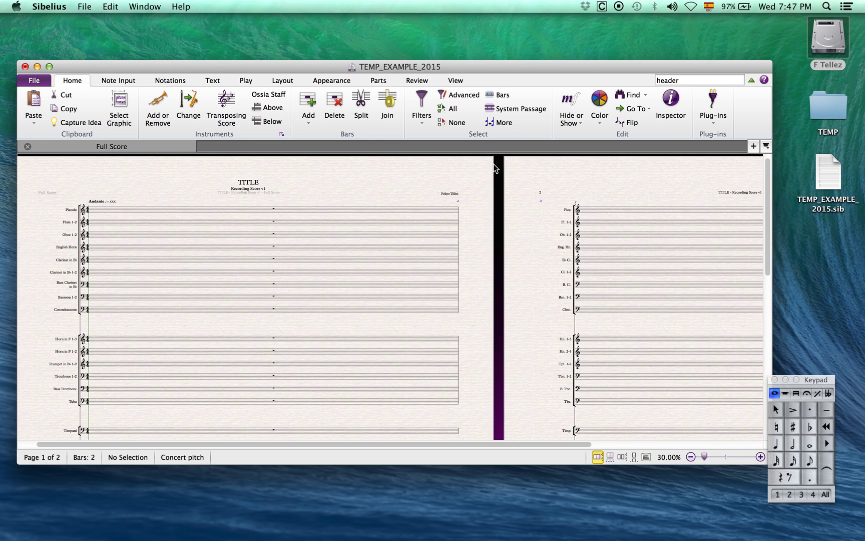
Enable Staff Rulers from the View tab's Rulers menu, review the score, and reselect Piccolo bar 1
{"action": "left_click", "coordinate": [459, 78]}
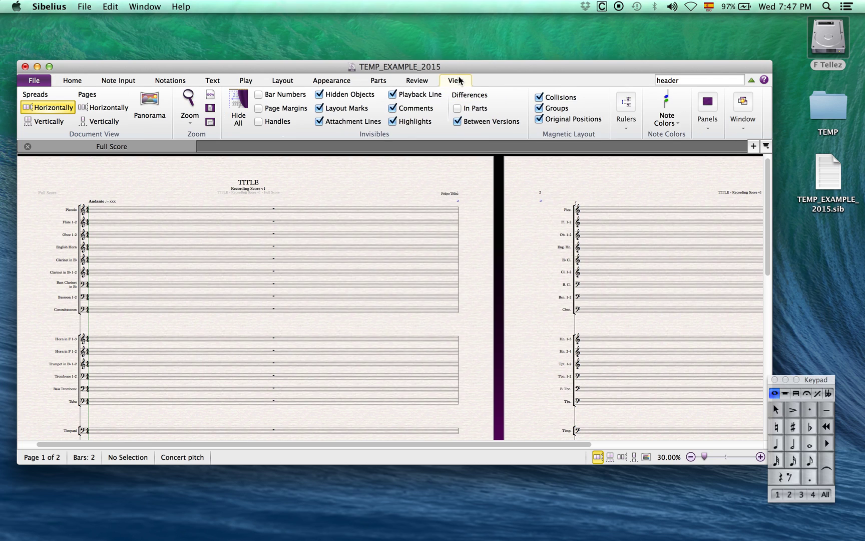
{"action": "left_click", "coordinate": [631, 120]}
{"action": "left_click", "coordinate": [623, 158]}
{"action": "scroll", "coordinate": [623, 159], "scroll_direction": "right", "scroll_amount": 5}
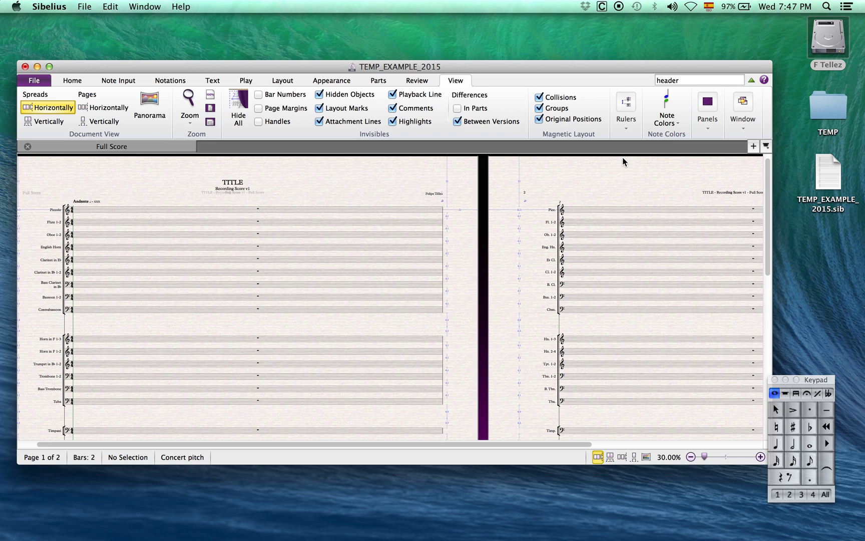
{"action": "scroll", "coordinate": [623, 158], "scroll_direction": "down", "scroll_amount": 10}
{"action": "scroll", "coordinate": [622, 158], "scroll_direction": "down", "scroll_amount": 8}
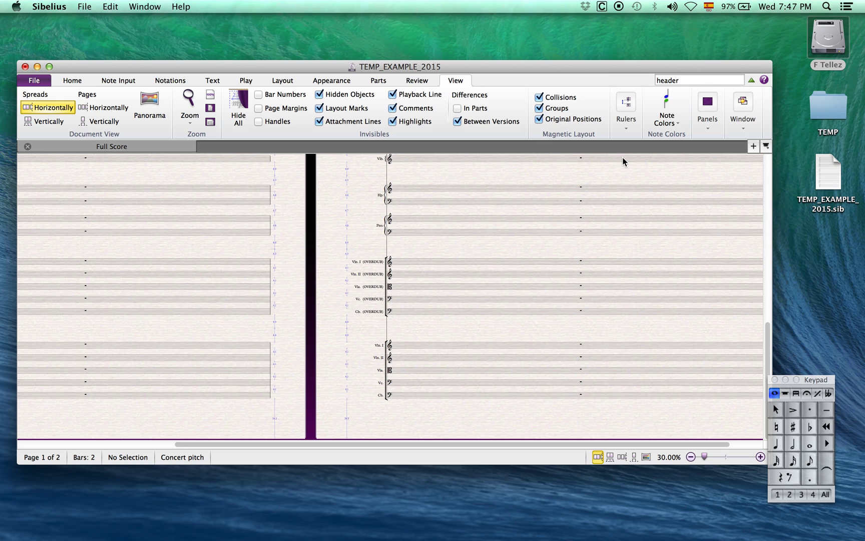
{"action": "scroll", "coordinate": [623, 158], "scroll_direction": "left", "scroll_amount": 10}
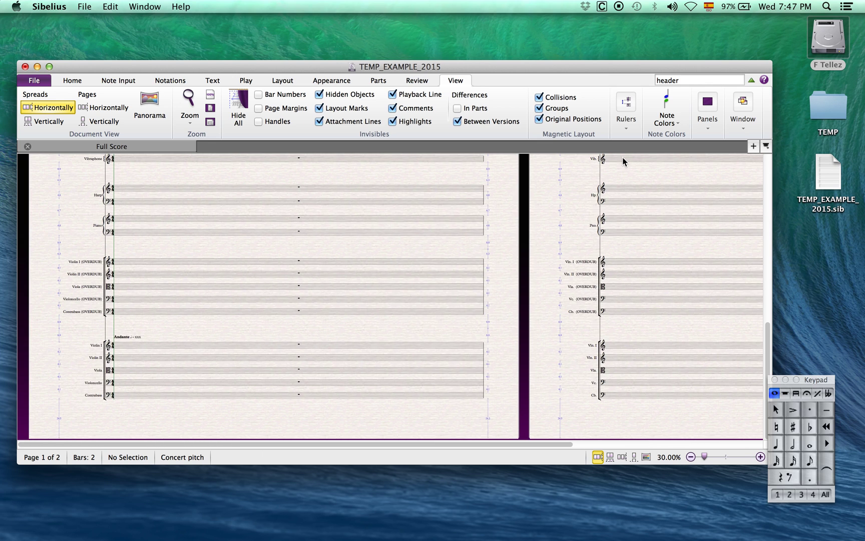
{"action": "scroll", "coordinate": [623, 158], "scroll_direction": "up", "scroll_amount": 5}
{"action": "scroll", "coordinate": [622, 158], "scroll_direction": "up", "scroll_amount": 12}
{"action": "scroll", "coordinate": [622, 158], "scroll_direction": "up", "scroll_amount": 3}
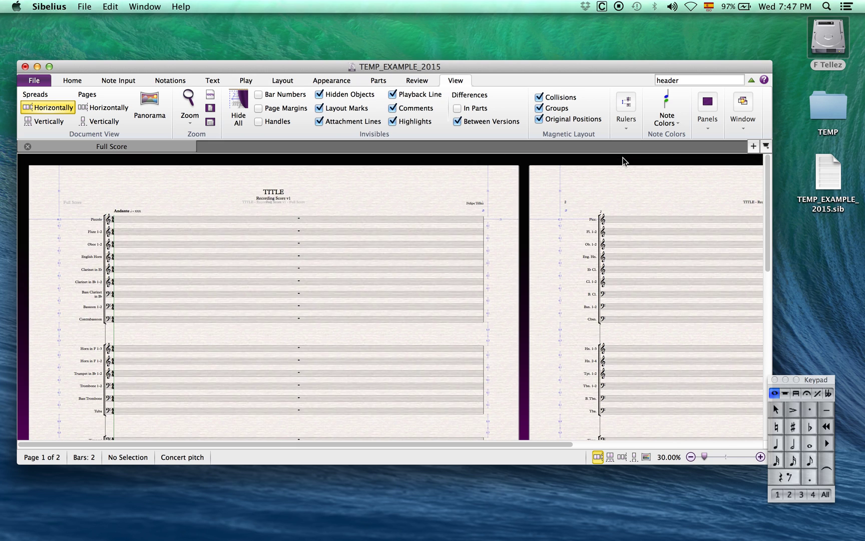
{"action": "left_click", "coordinate": [375, 218]}
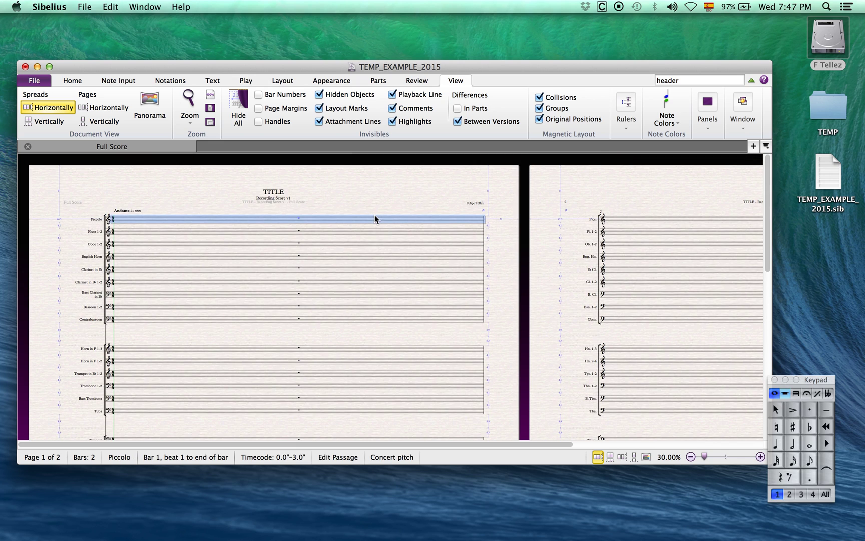